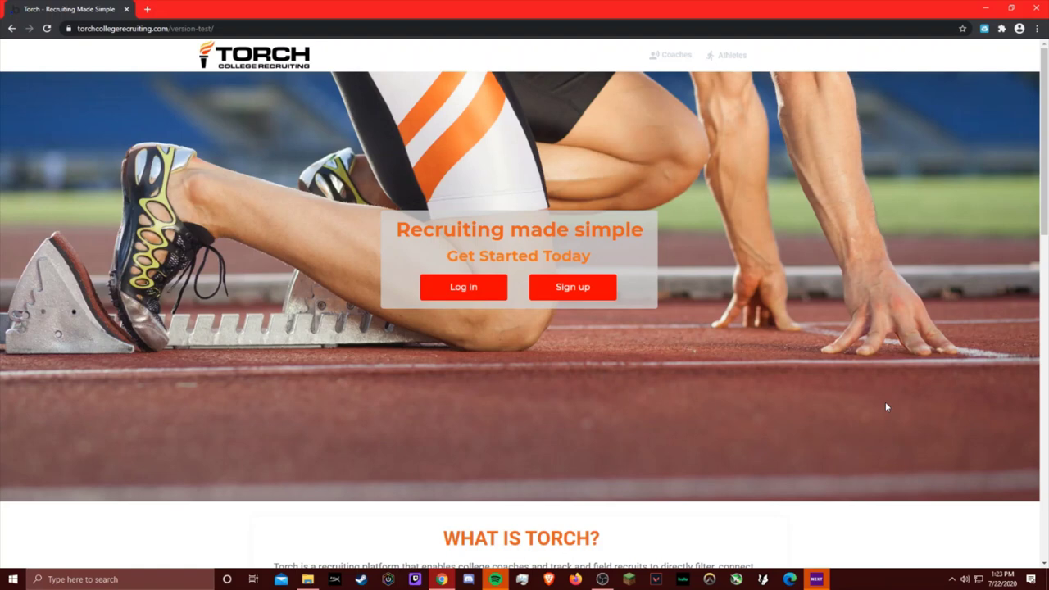
Step: Start a sign-up and enter the coach's first name, last name, e-mail address and password
{"action": "left_click", "coordinate": [590, 297]}
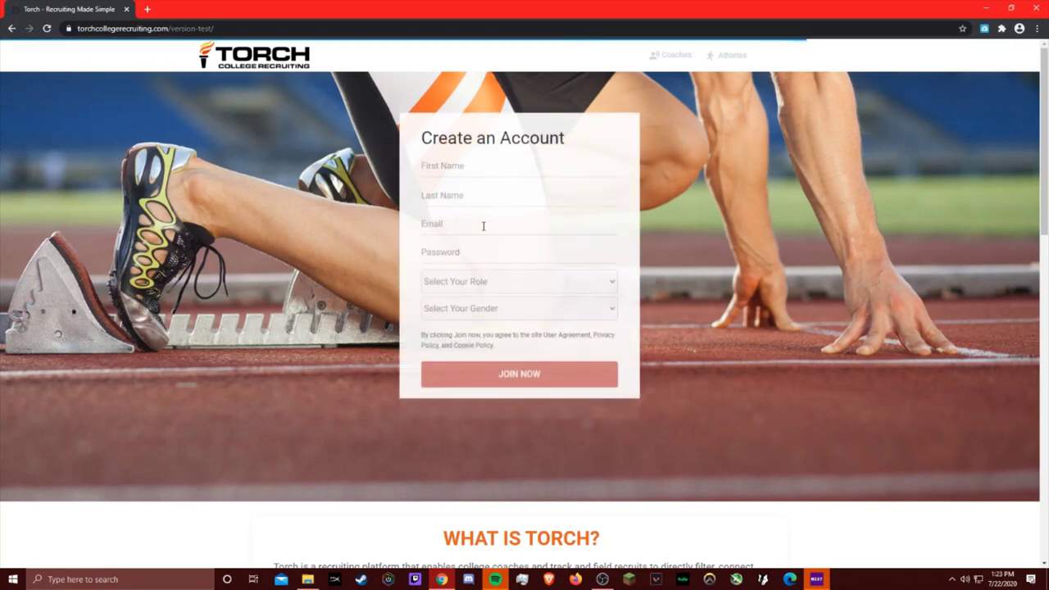
{"action": "left_click", "coordinate": [449, 170]}
{"action": "type", "text": "Bill"}
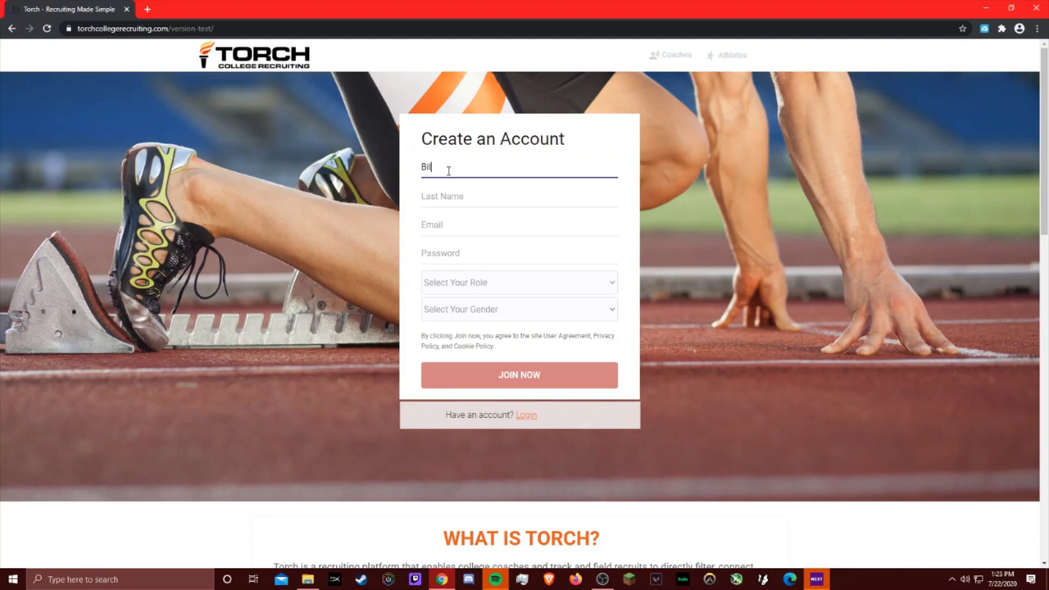
{"action": "key", "text": "Tab"}
{"action": "type", "text": "Bowerman"}
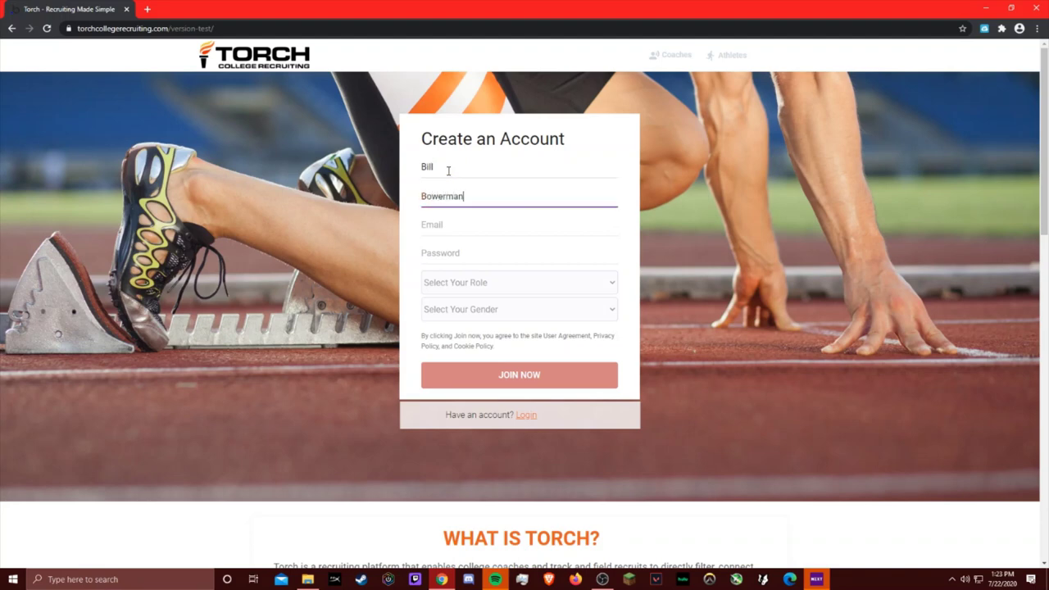
{"action": "key", "text": "Tab"}
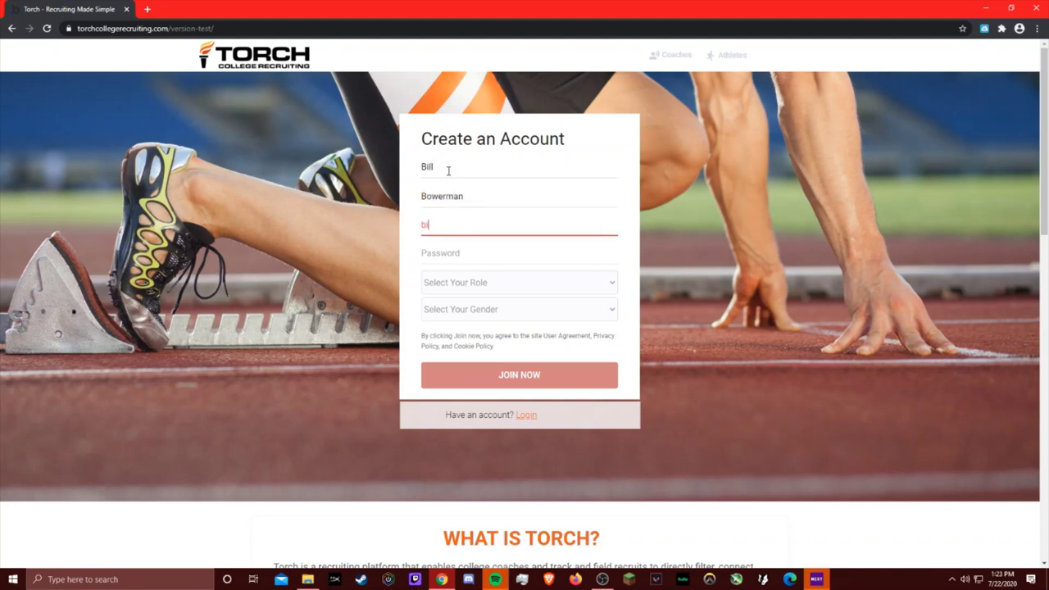
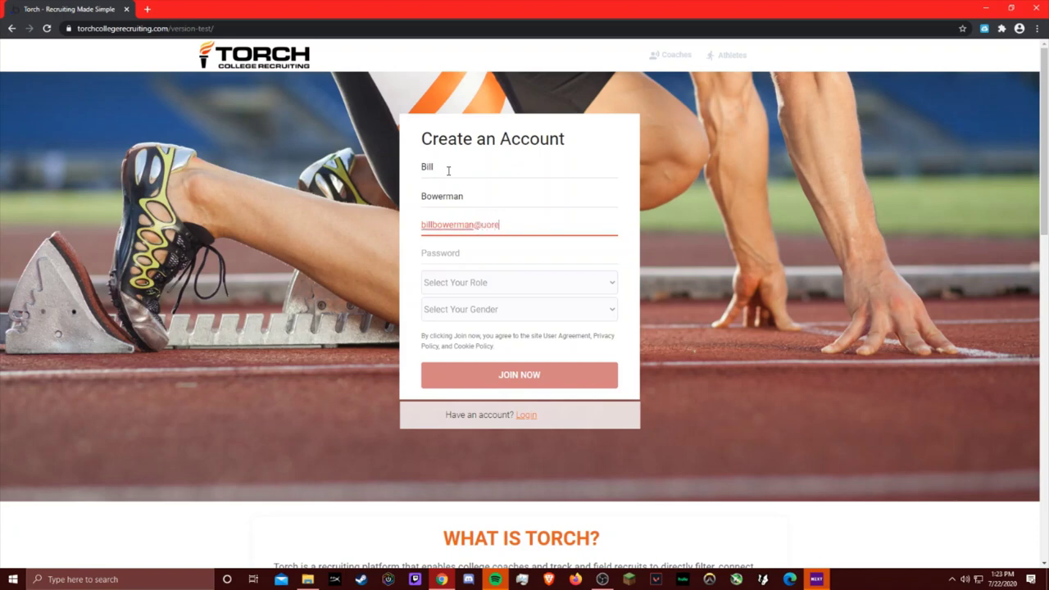
{"action": "left_click", "coordinate": [459, 253]}
{"action": "type", "text": "test"}
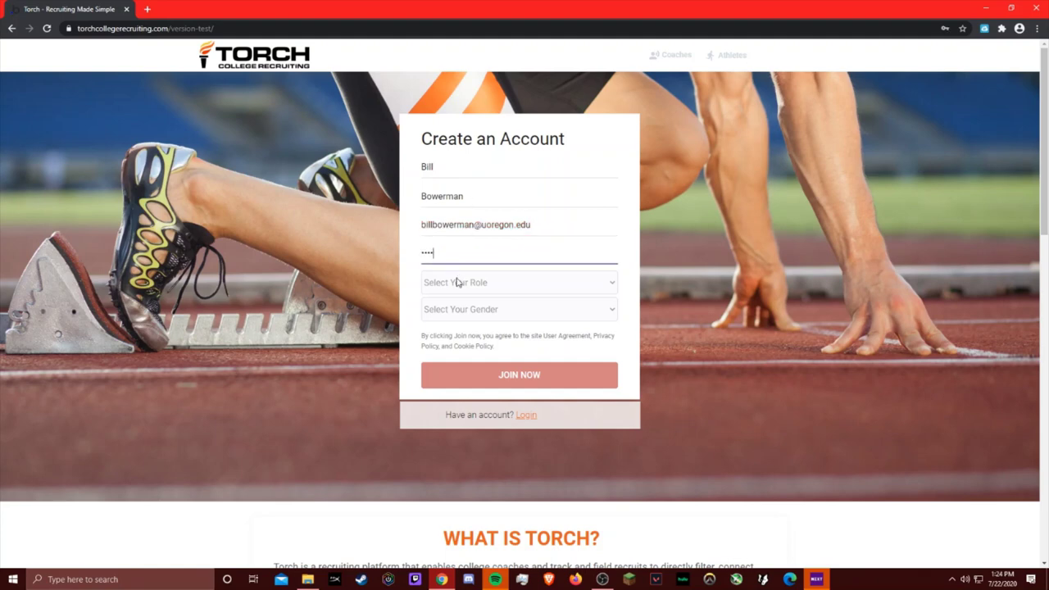
Step: Register the account as a College Coach with Male gender and create it
{"action": "left_click", "coordinate": [458, 282]}
{"action": "left_click", "coordinate": [453, 311]}
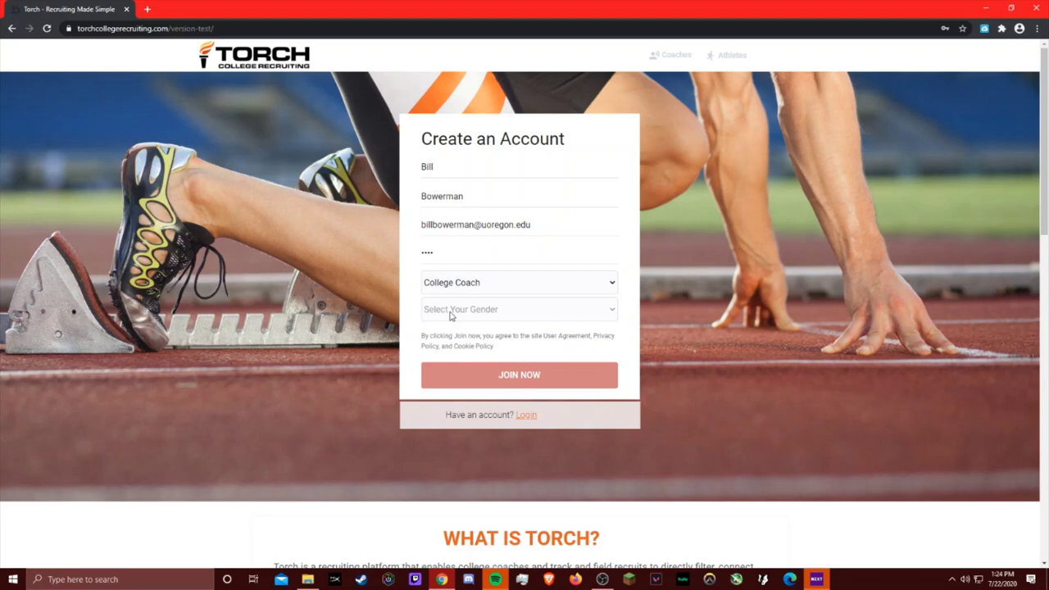
{"action": "left_click", "coordinate": [450, 315]}
{"action": "left_click", "coordinate": [447, 326]}
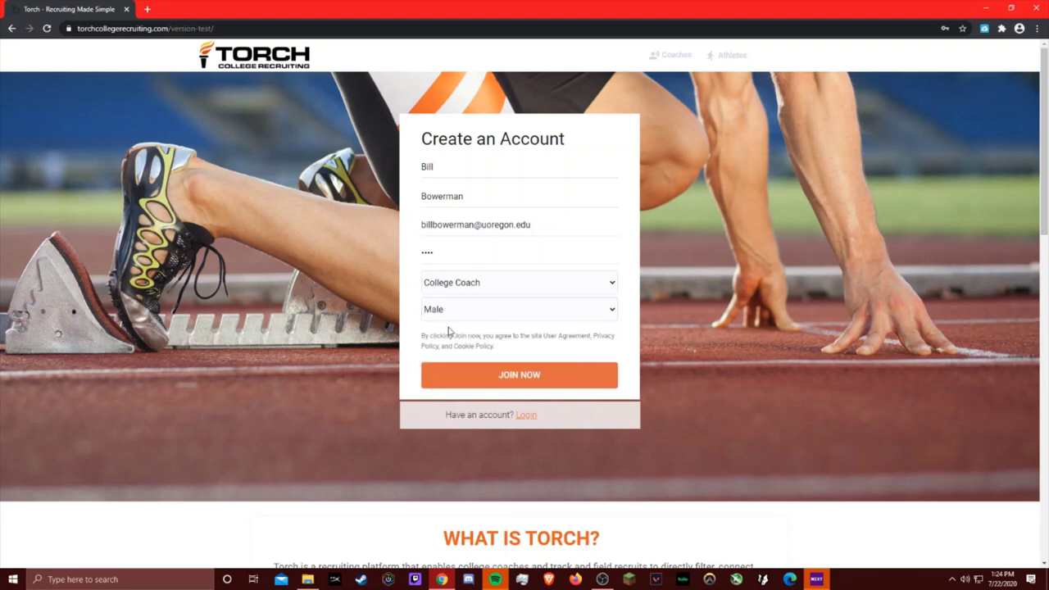
{"action": "left_click", "coordinate": [473, 376]}
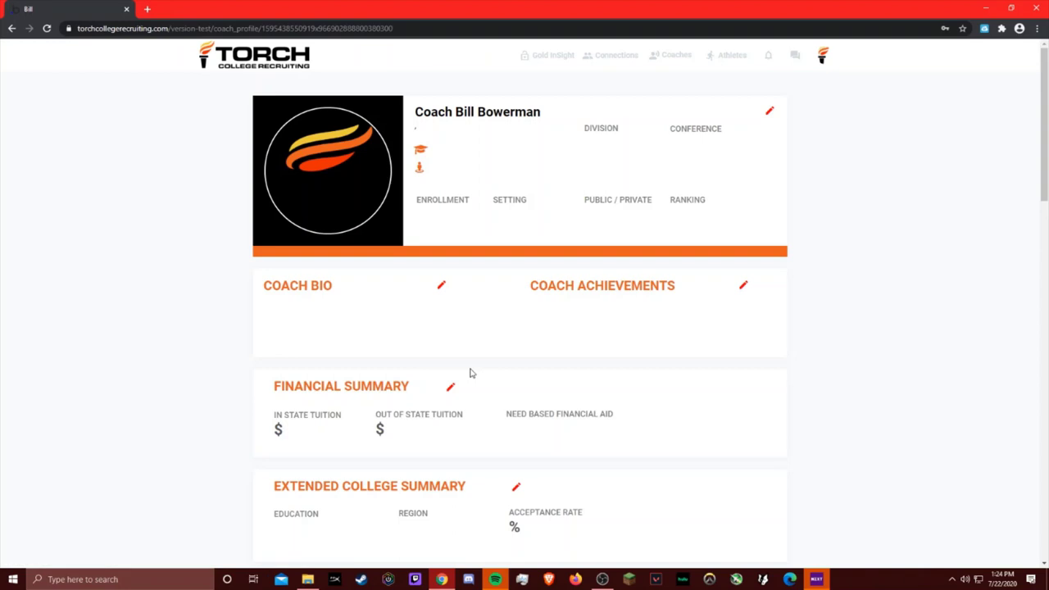
Step: Edit the coach profile, setting college town Eugene and state Oregon
{"action": "left_click", "coordinate": [770, 110]}
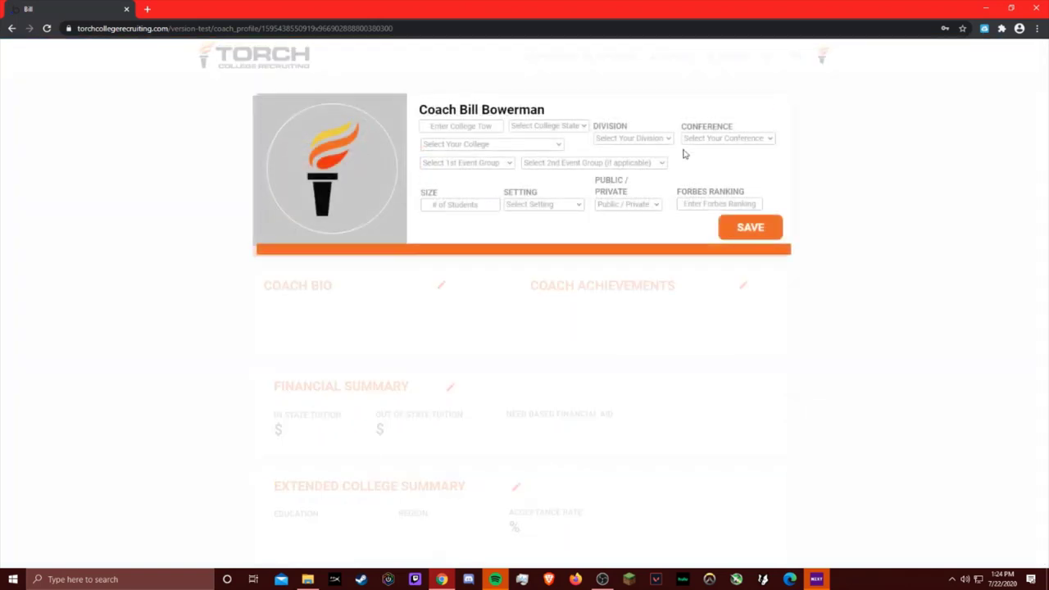
{"action": "left_click", "coordinate": [447, 132]}
{"action": "type", "text": "Eugene"}
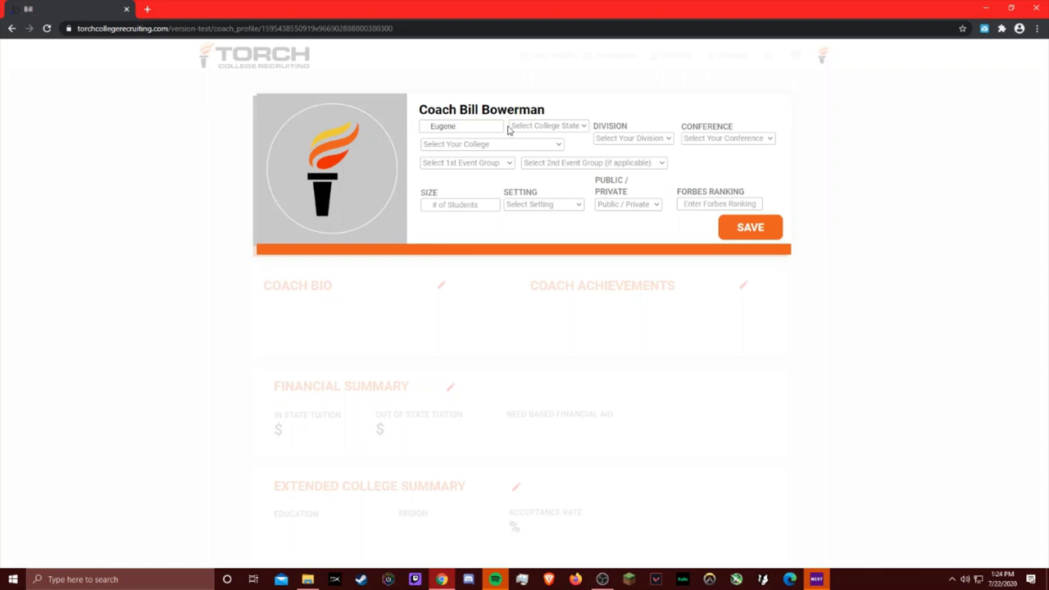
{"action": "left_click", "coordinate": [546, 125]}
{"action": "key", "text": "o"}
{"action": "key", "text": "r"}
{"action": "key", "text": "Return"}
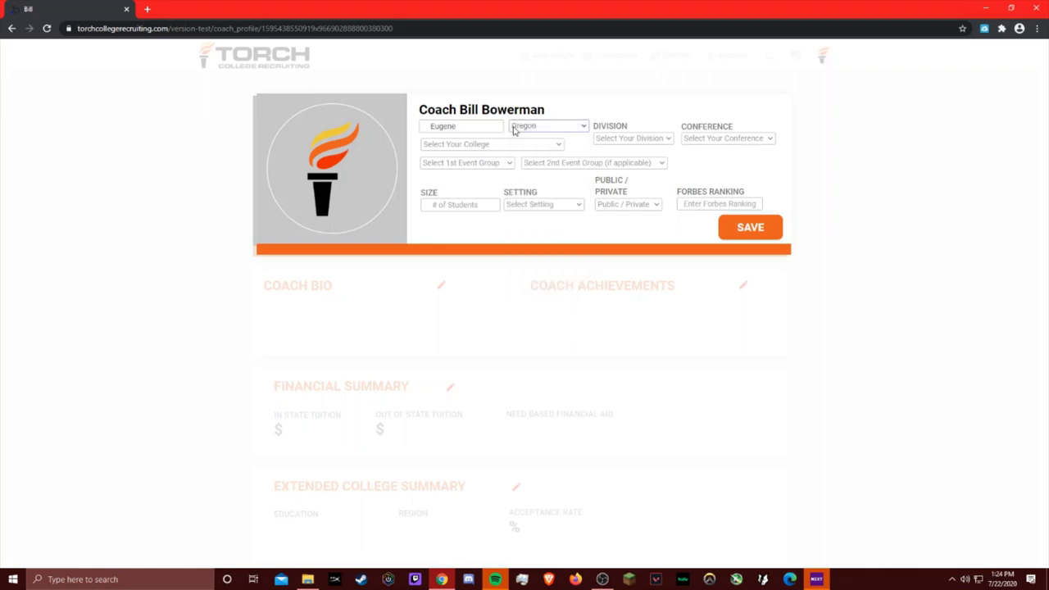
Step: Choose University of Oregon as the college and Distance as the first event group, then save
{"action": "left_click", "coordinate": [500, 145]}
{"action": "key", "text": "u"}
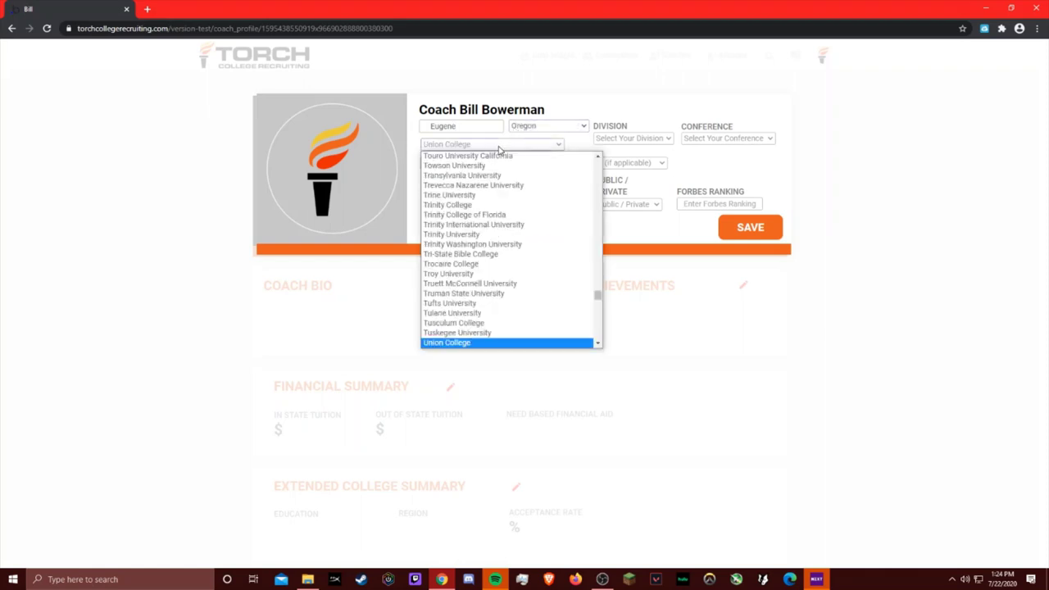
{"action": "key", "text": "n"}
{"action": "key", "text": "i"}
{"action": "key", "text": "v"}
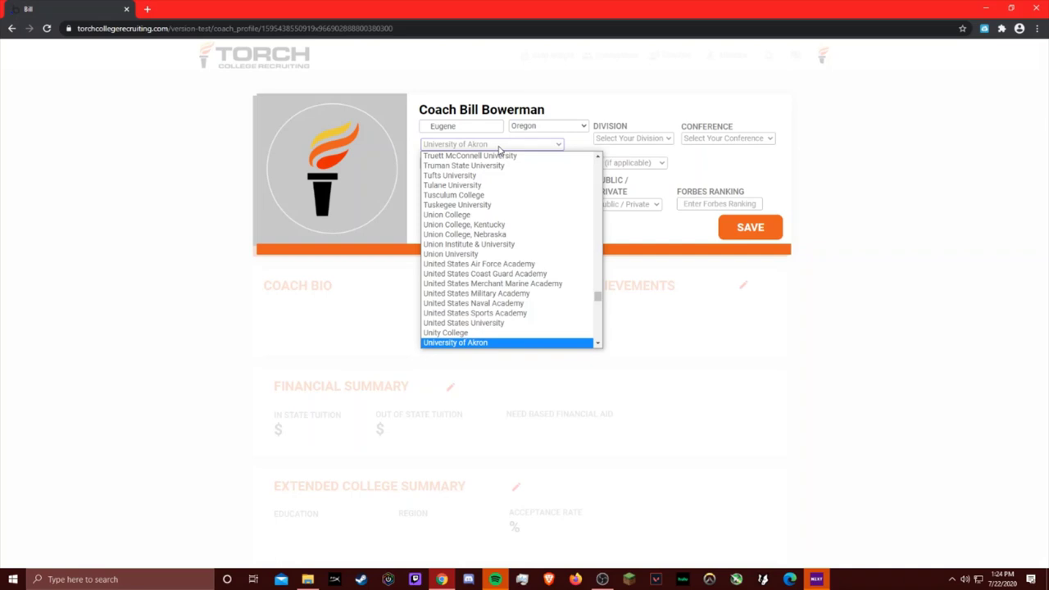
{"action": "key", "text": "e"}
{"action": "key", "text": "r"}
{"action": "key", "text": "s"}
{"action": "key", "text": "i"}
{"action": "key", "text": "t"}
{"action": "key", "text": "y"}
{"action": "key", "text": "space"}
{"action": "key", "text": "o"}
{"action": "key", "text": "f"}
{"action": "key", "text": "space"}
{"action": "key", "text": "o"}
{"action": "key", "text": "Return"}
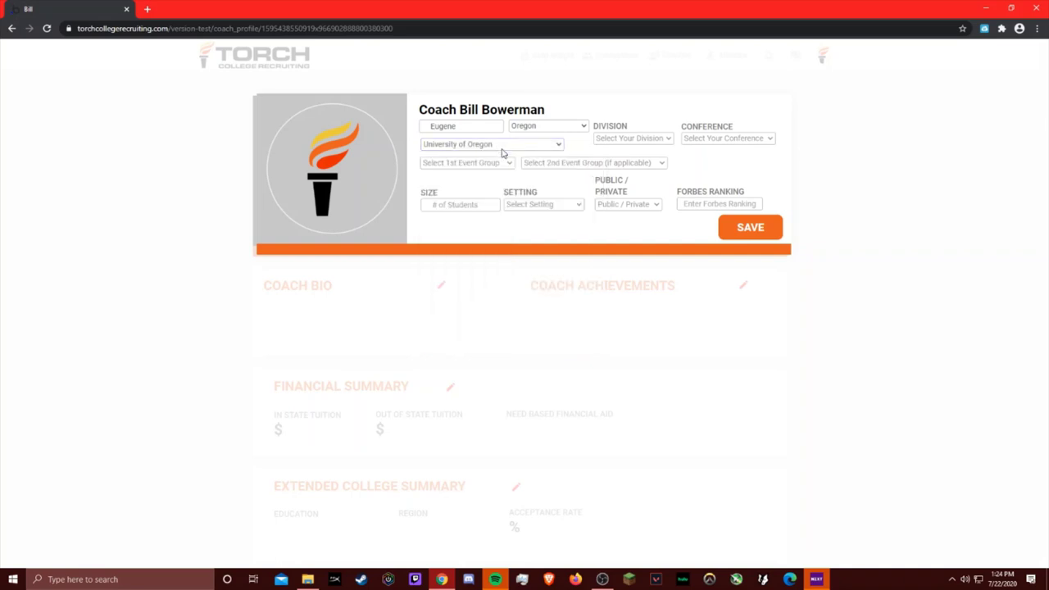
{"action": "left_click", "coordinate": [487, 165]}
{"action": "left_click", "coordinate": [445, 203]}
{"action": "left_click", "coordinate": [749, 228]}
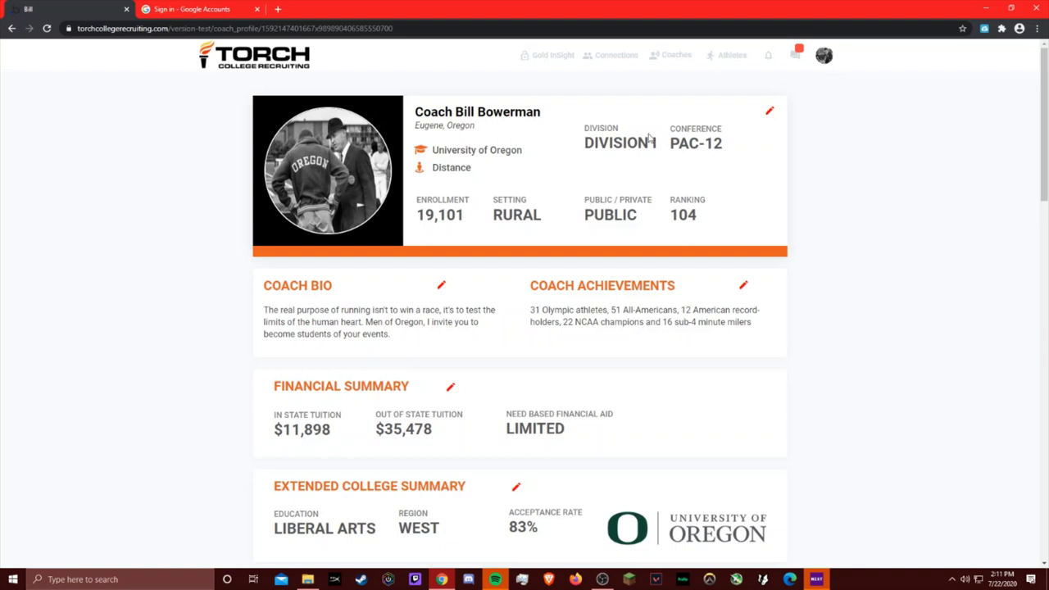
{"action": "scroll", "coordinate": [480, 249], "scroll_direction": "down", "scroll_amount": 1}
{"action": "scroll", "coordinate": [480, 249], "scroll_direction": "down", "scroll_amount": 2}
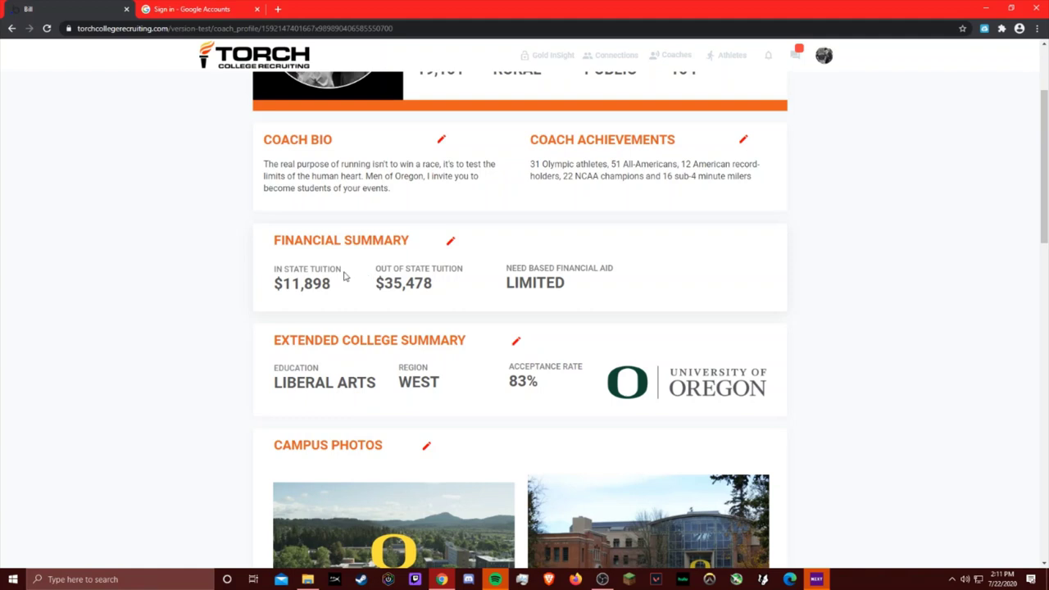
{"action": "scroll", "coordinate": [344, 277], "scroll_direction": "down", "scroll_amount": 2}
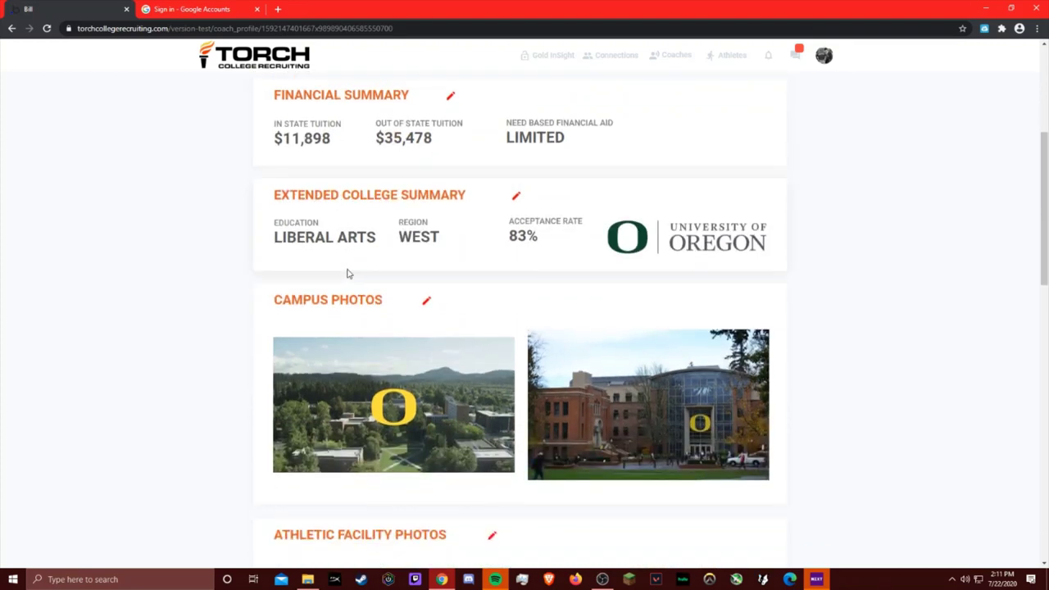
{"action": "scroll", "coordinate": [328, 299], "scroll_direction": "down", "scroll_amount": 7}
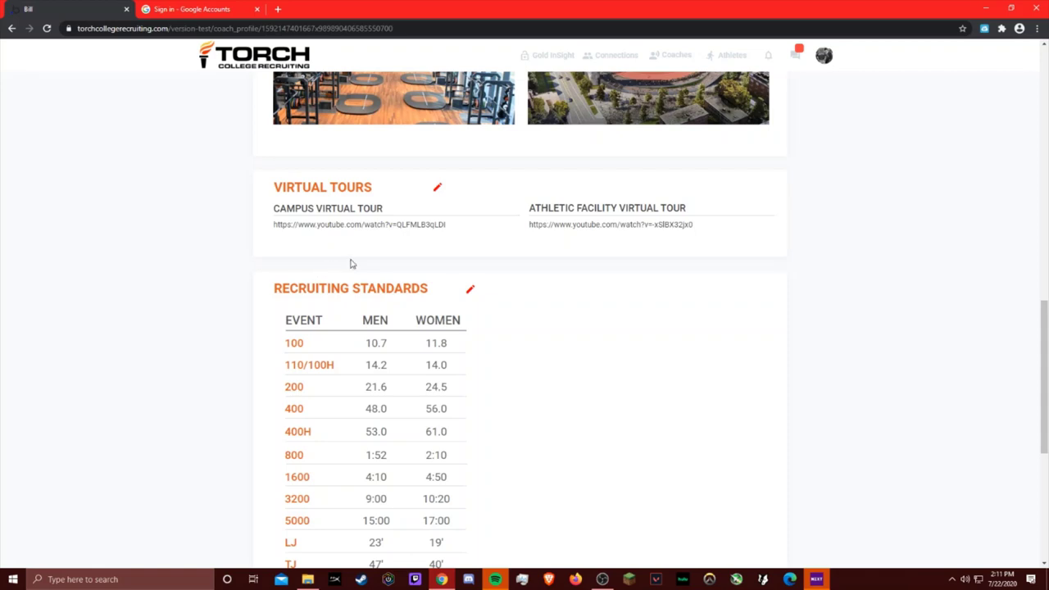
Step: In the athlete directory, narrow the 1600 personal-best range from both ends
{"action": "left_click", "coordinate": [720, 55]}
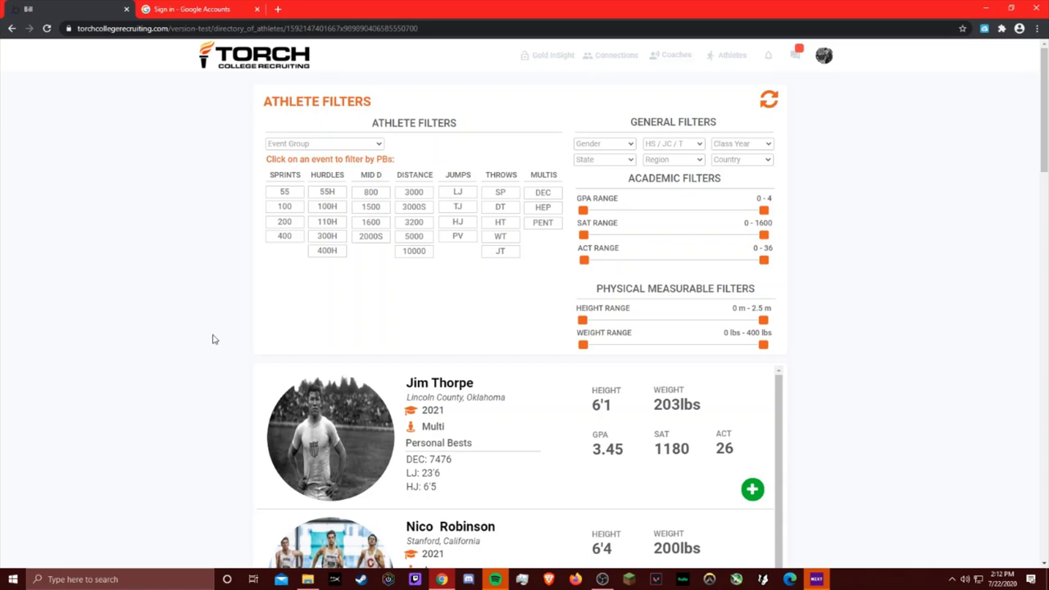
{"action": "left_click", "coordinate": [369, 225]}
{"action": "left_click_drag", "start_coordinate": [271, 291], "coordinate": [427, 288]}
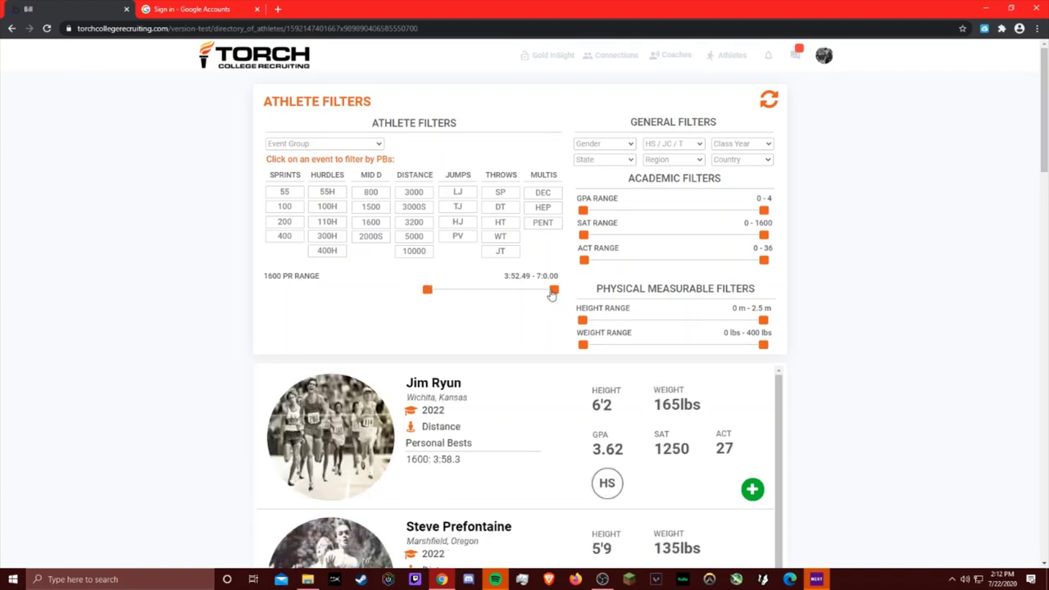
{"action": "left_click_drag", "start_coordinate": [554, 290], "coordinate": [438, 298]}
{"action": "scroll", "coordinate": [177, 349], "scroll_direction": "down", "scroll_amount": 2}
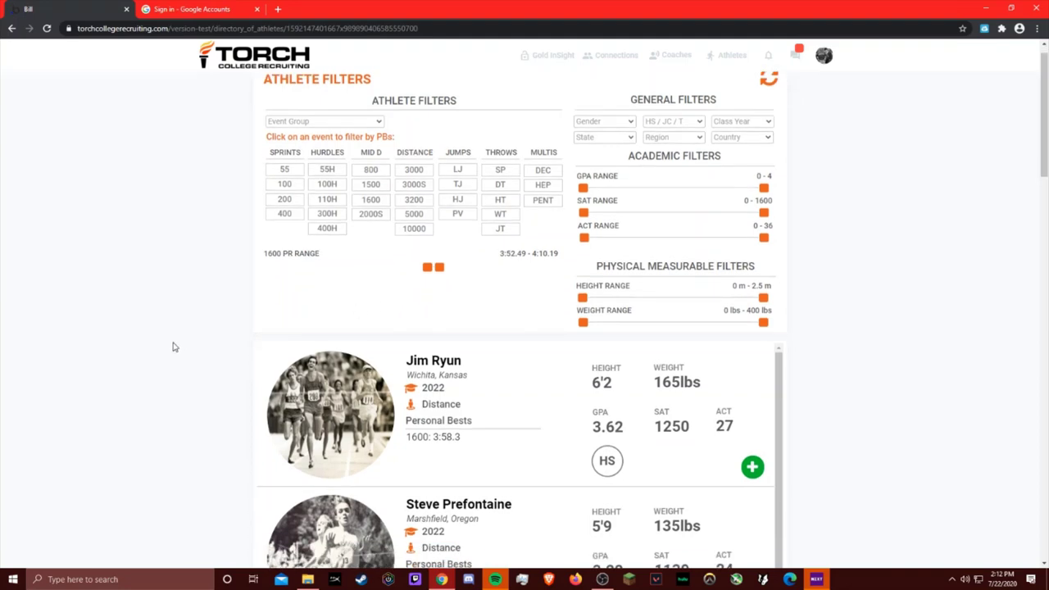
{"action": "scroll", "coordinate": [178, 352], "scroll_direction": "up", "scroll_amount": 2}
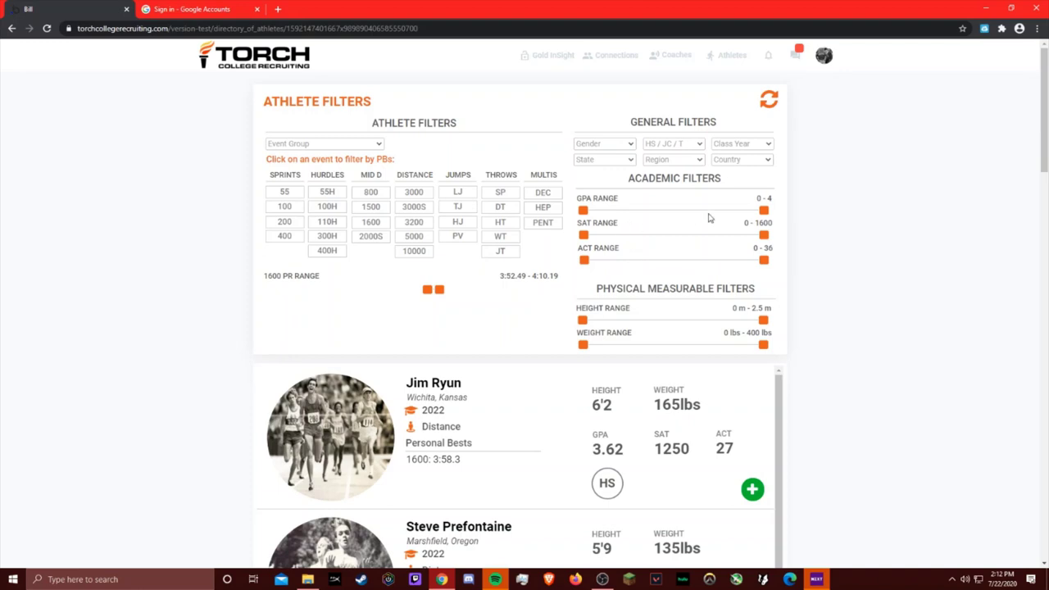
Step: Try a GPA floor of 3.55, restore GPA to 0–4, and connect with the Marshfield, Oregon runner
{"action": "left_click_drag", "start_coordinate": [583, 211], "coordinate": [746, 212]}
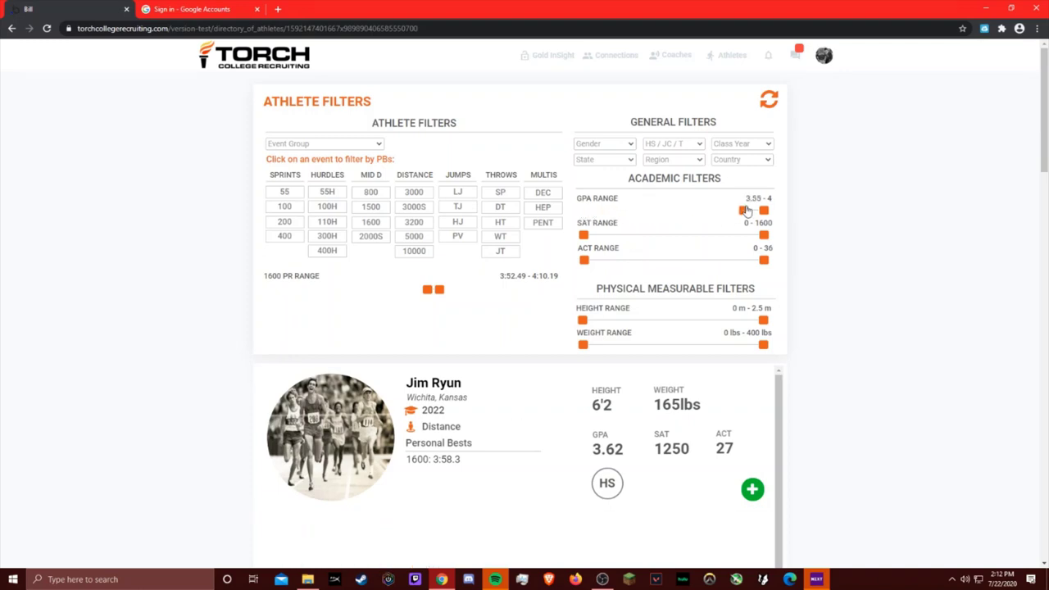
{"action": "left_click_drag", "start_coordinate": [745, 210], "coordinate": [574, 267]}
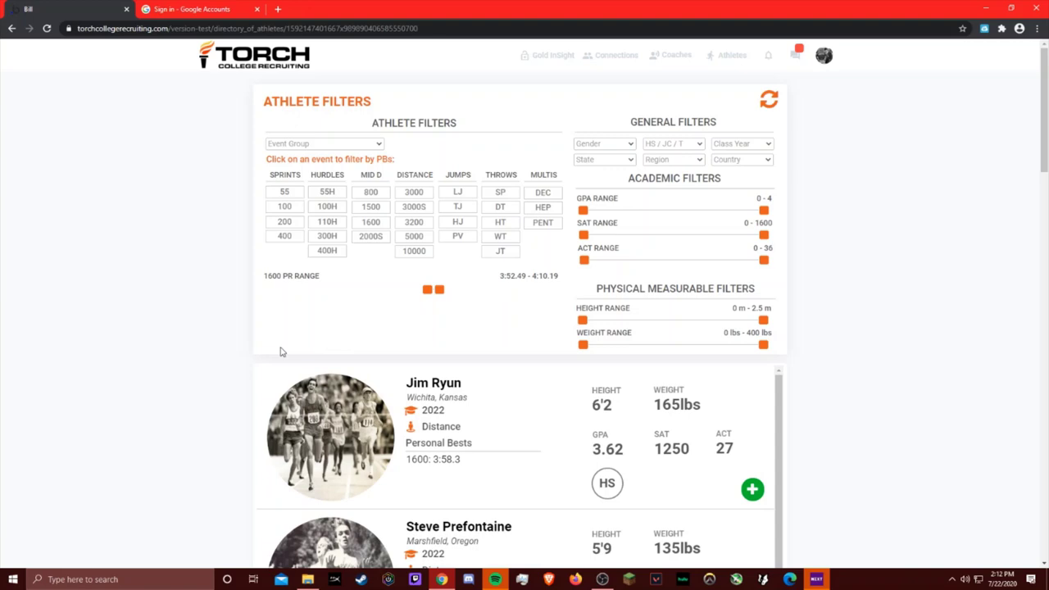
{"action": "scroll", "coordinate": [200, 353], "scroll_direction": "down", "scroll_amount": 2}
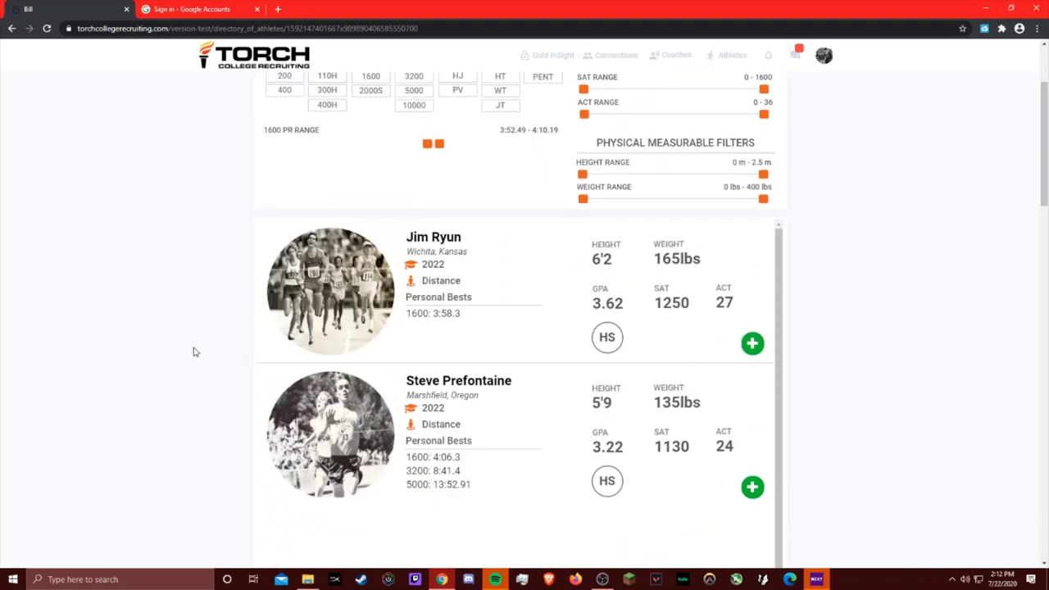
{"action": "left_click", "coordinate": [752, 487]}
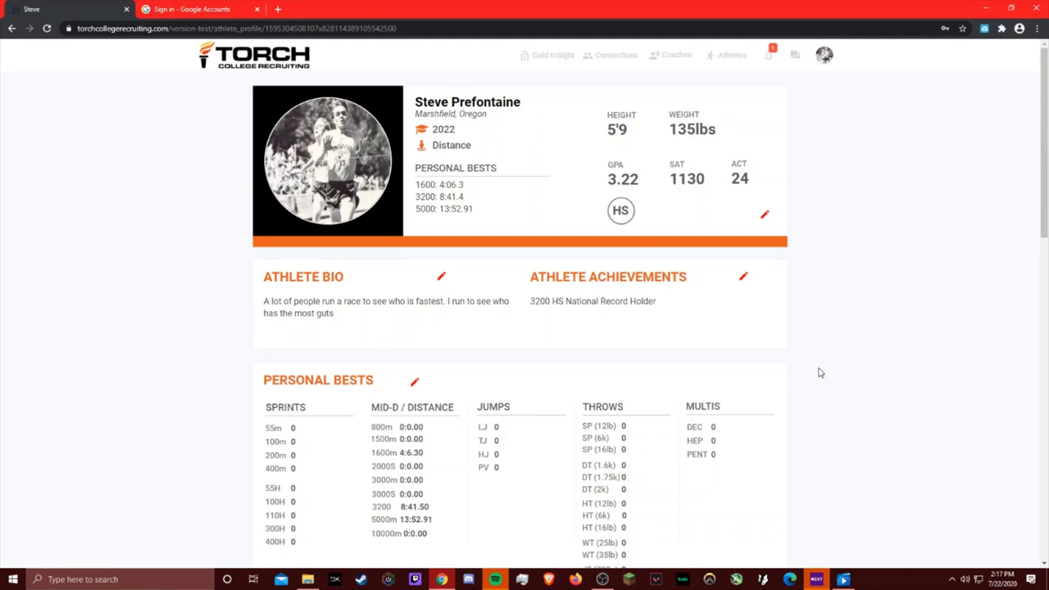
Step: Accept the coach's connection invitation and send the coach the message 'hey copach'
{"action": "left_click", "coordinate": [770, 54]}
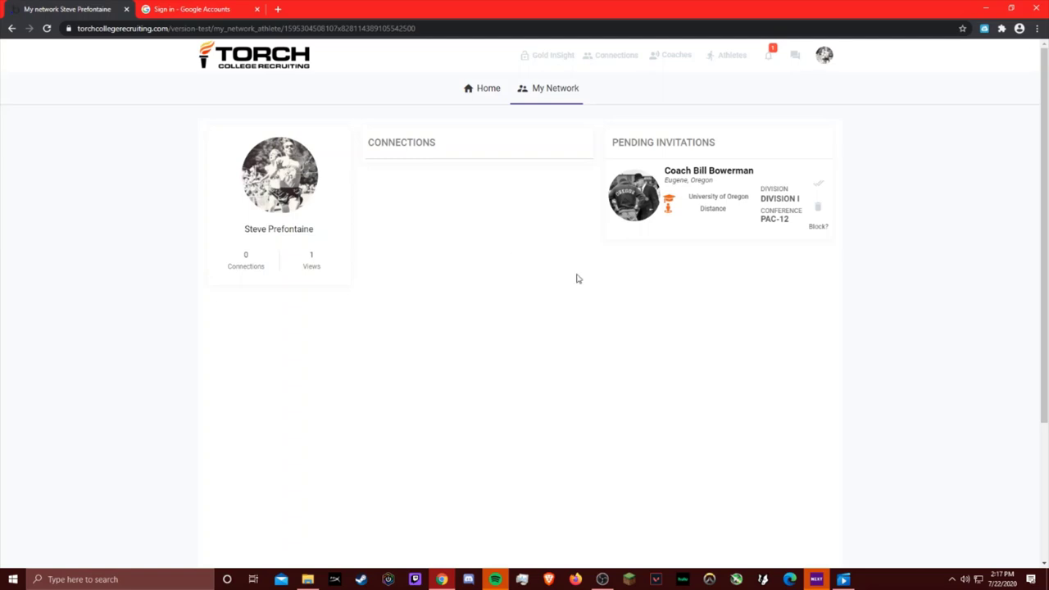
{"action": "left_click", "coordinate": [818, 188]}
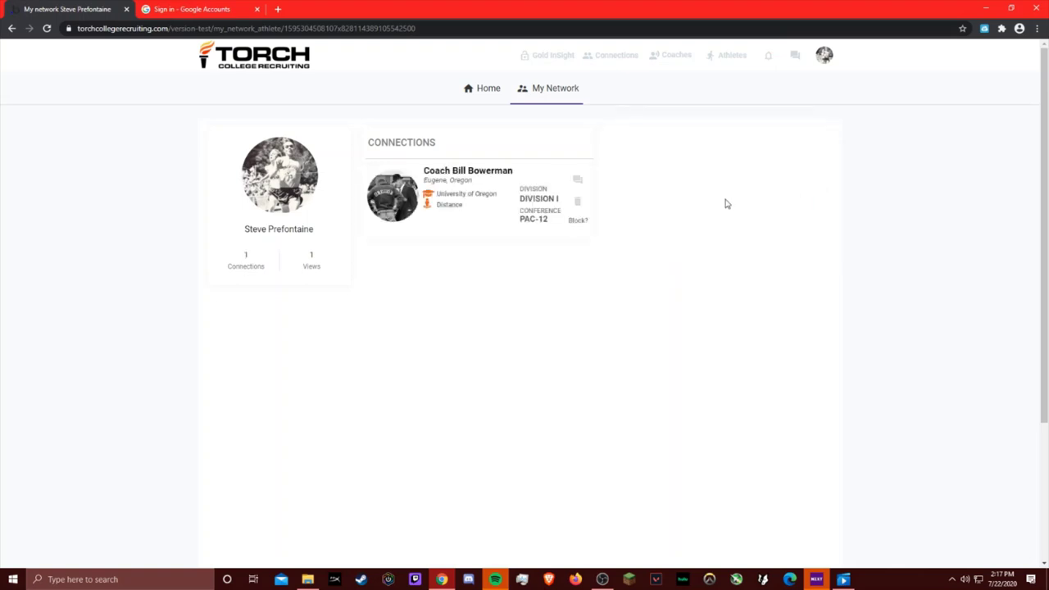
{"action": "left_click", "coordinate": [577, 180]}
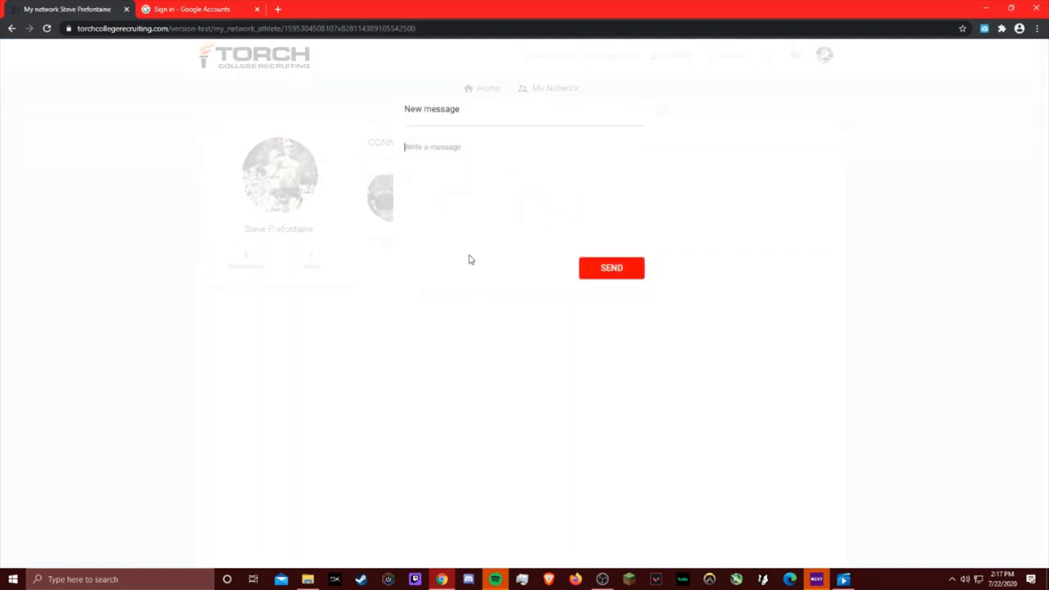
{"action": "type", "text": "hey copach"}
{"action": "left_click", "coordinate": [593, 271]}
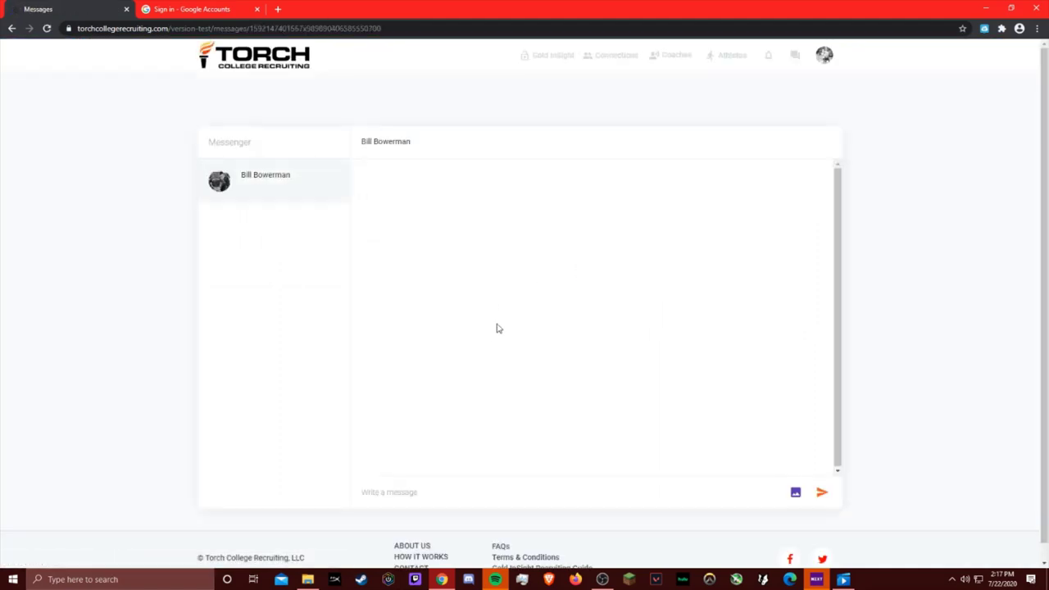
Step: Filter the coach directory to Throws, DIVISION I and in-state tuition up to $27,000
{"action": "left_click", "coordinate": [666, 61]}
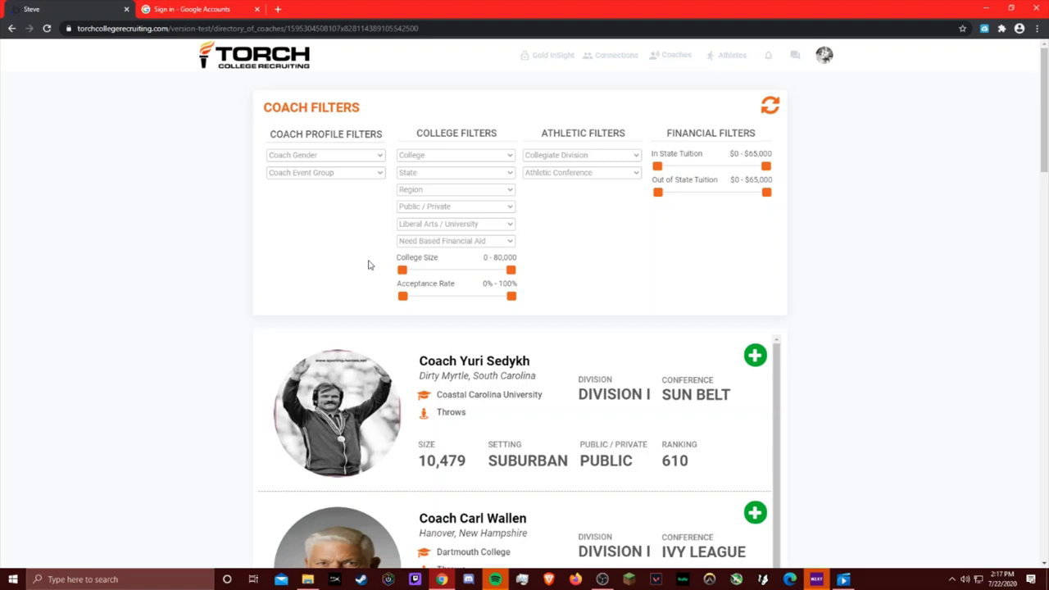
{"action": "left_click", "coordinate": [338, 176]}
{"action": "left_click", "coordinate": [299, 214]}
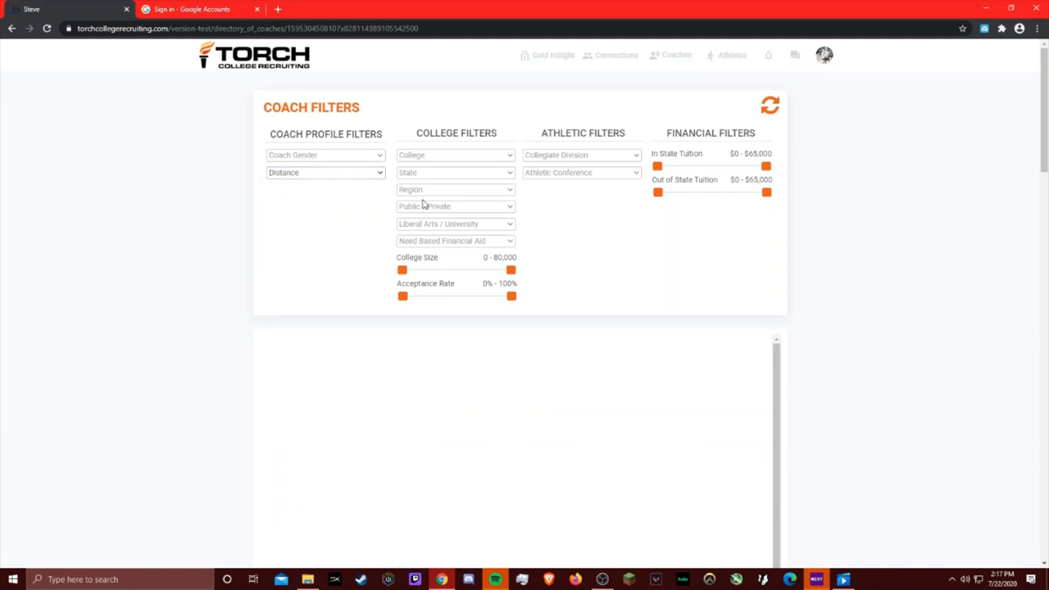
{"action": "left_click", "coordinate": [331, 175]}
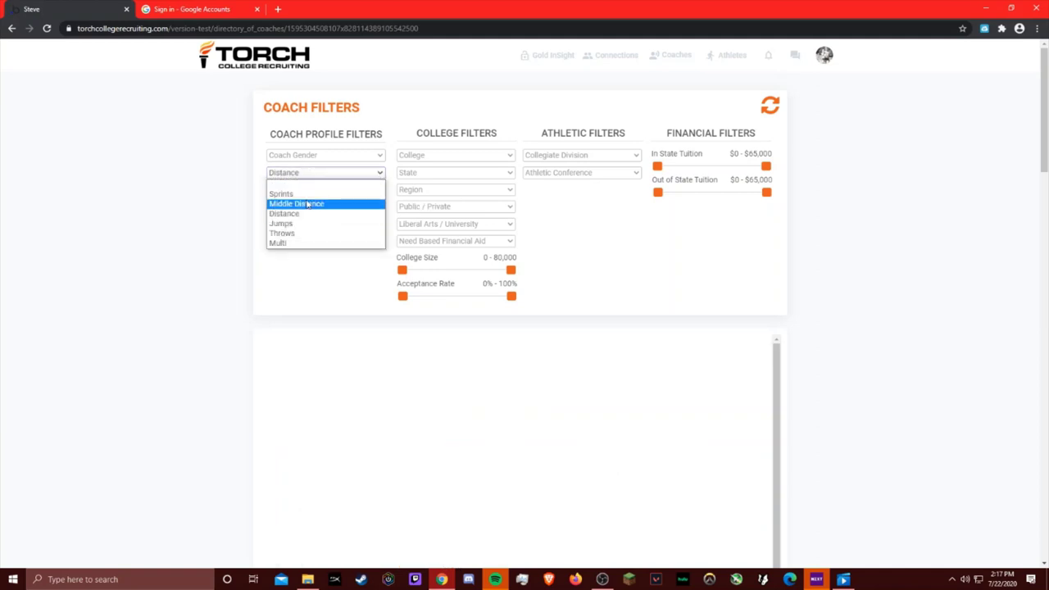
{"action": "left_click", "coordinate": [298, 234]}
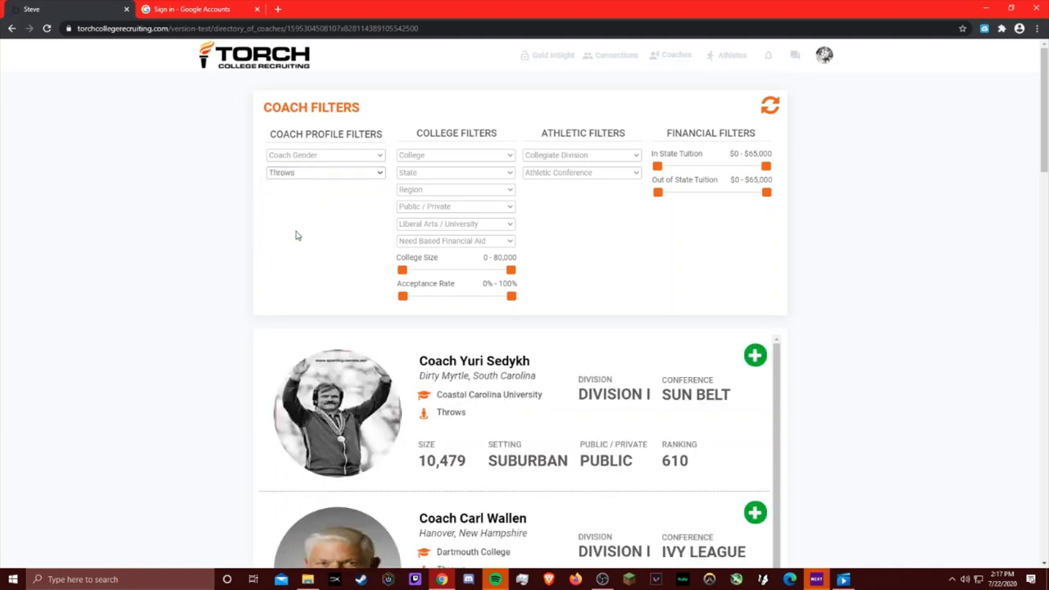
{"action": "left_click", "coordinate": [542, 160]}
{"action": "left_click", "coordinate": [534, 182]}
{"action": "left_click_drag", "start_coordinate": [766, 168], "coordinate": [702, 168]}
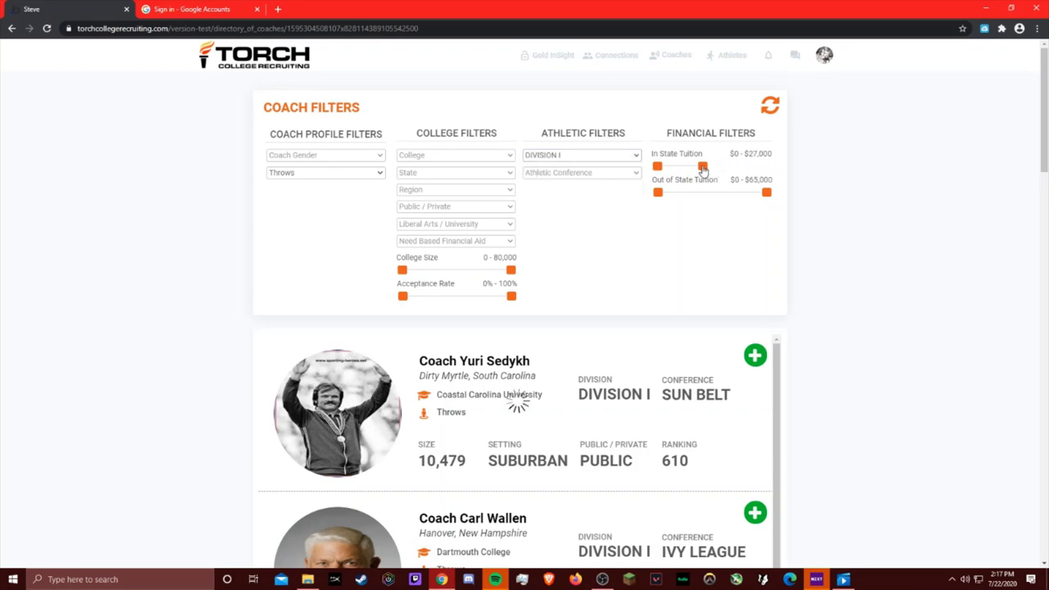
{"action": "scroll", "coordinate": [812, 312], "scroll_direction": "down", "scroll_amount": 2}
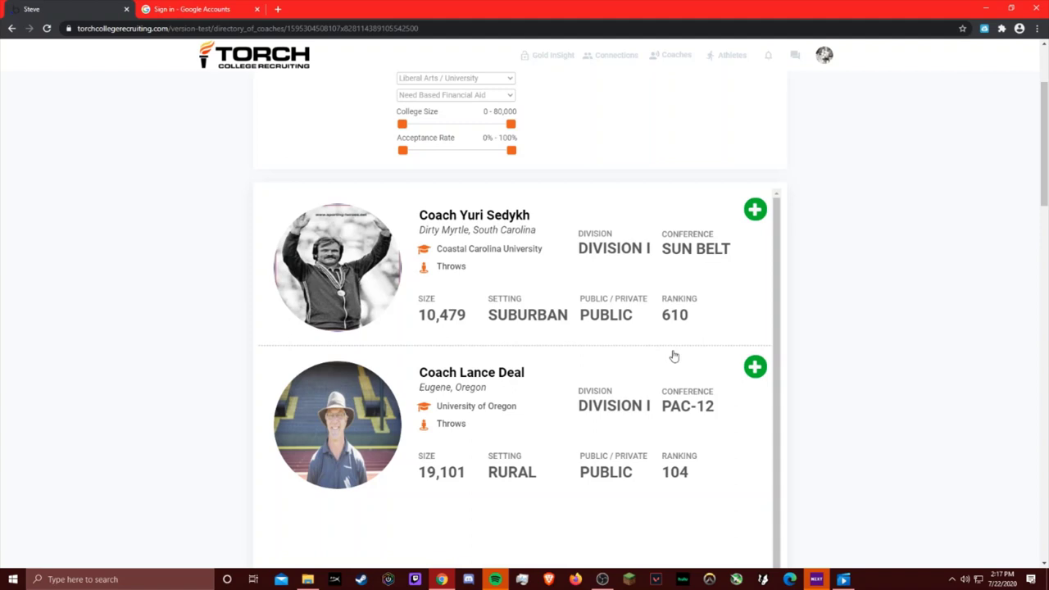
{"action": "scroll", "coordinate": [771, 348], "scroll_direction": "up", "scroll_amount": 3}
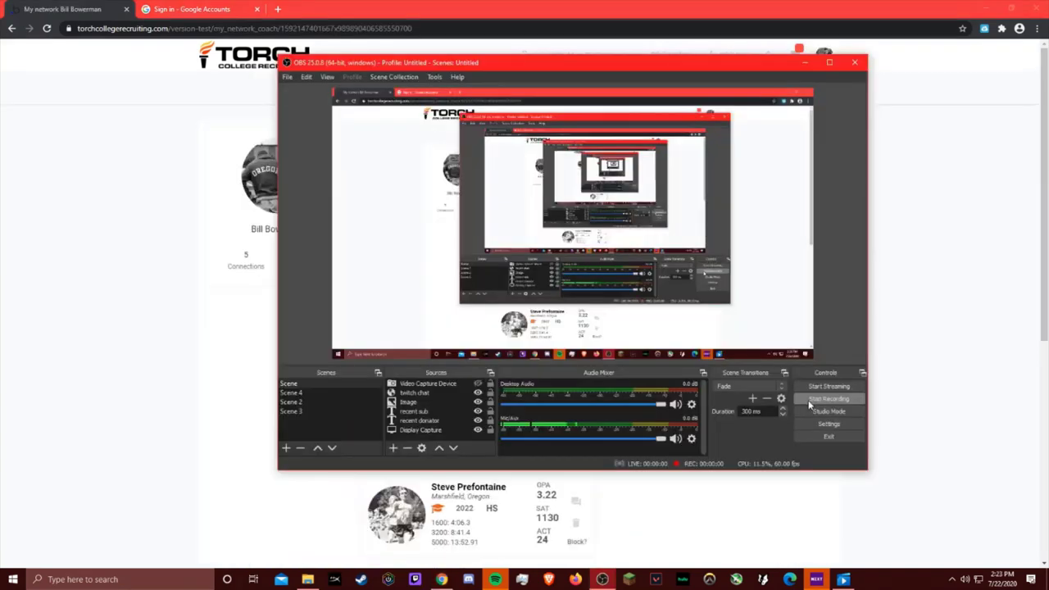
Step: From the coach's My Network connections, open the Marshfield athlete's profile
{"action": "left_click", "coordinate": [668, 496]}
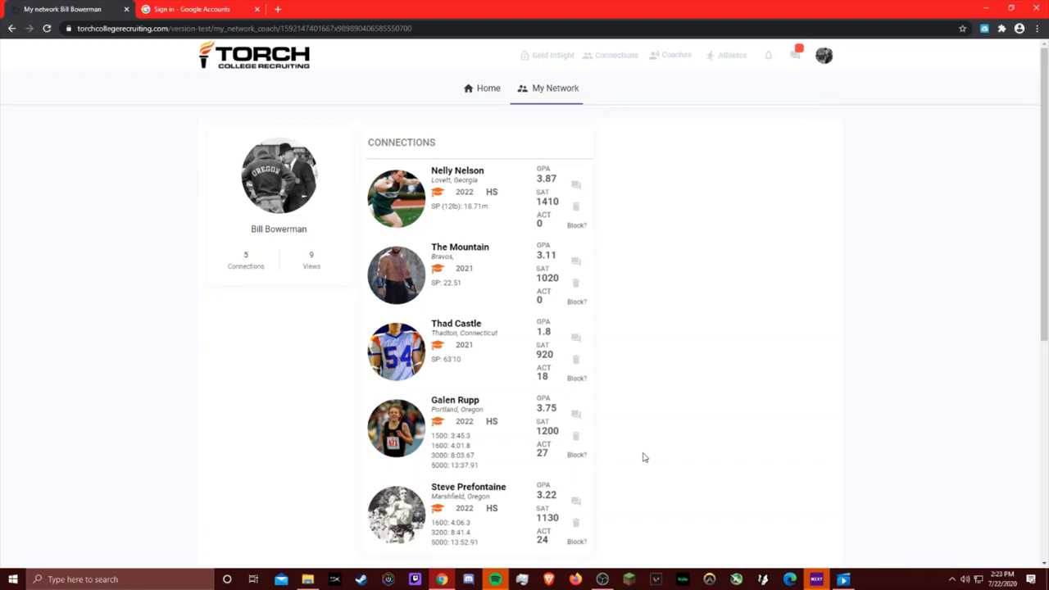
{"action": "scroll", "coordinate": [643, 457], "scroll_direction": "down", "scroll_amount": 2}
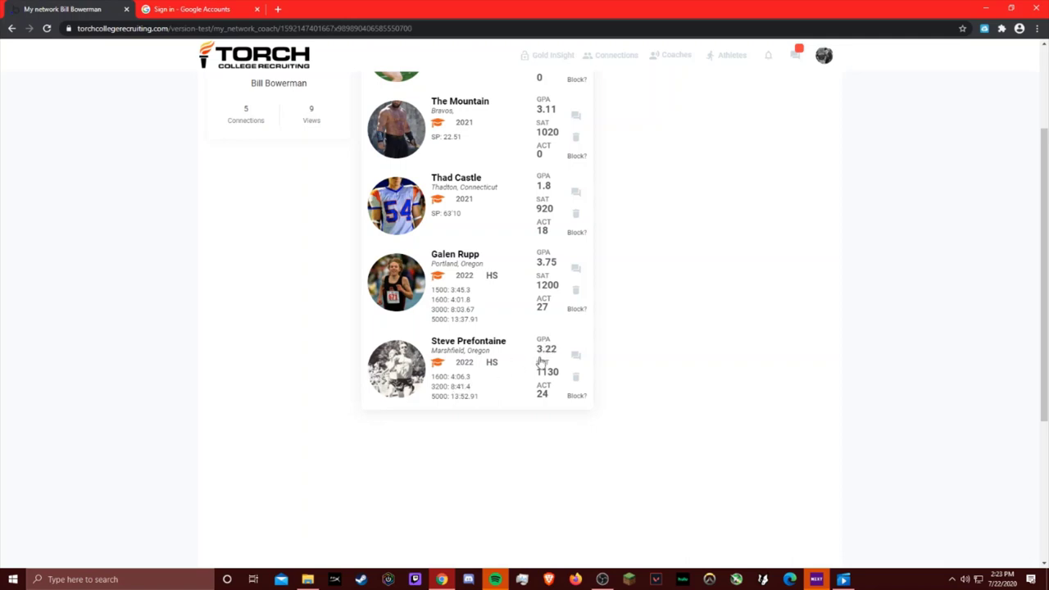
{"action": "left_click", "coordinate": [453, 345]}
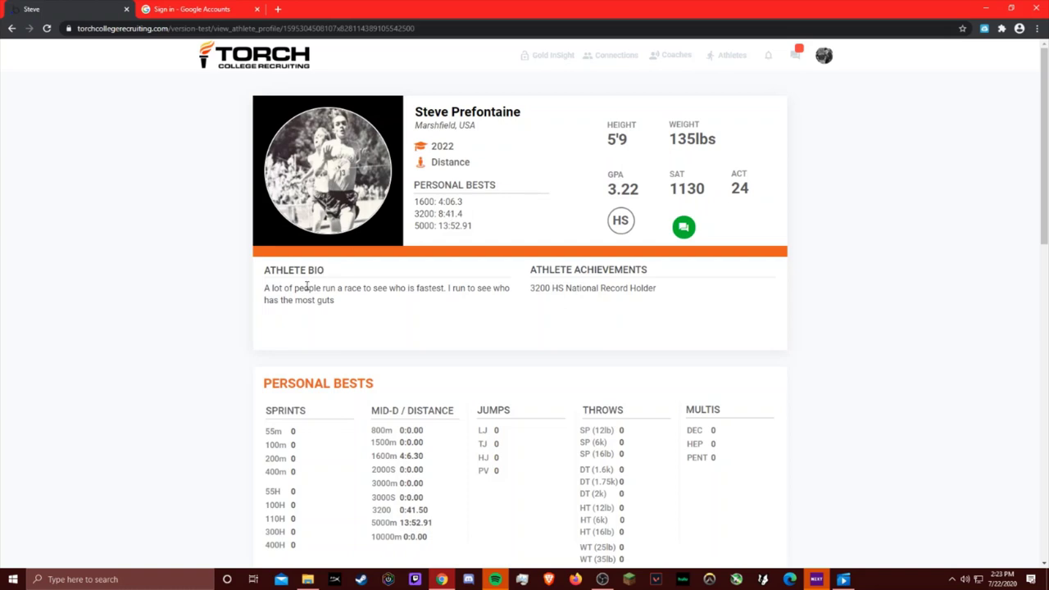
Step: Scroll through the Marshfield runner's profile down to the References section
{"action": "scroll", "coordinate": [232, 361], "scroll_direction": "down", "scroll_amount": 5}
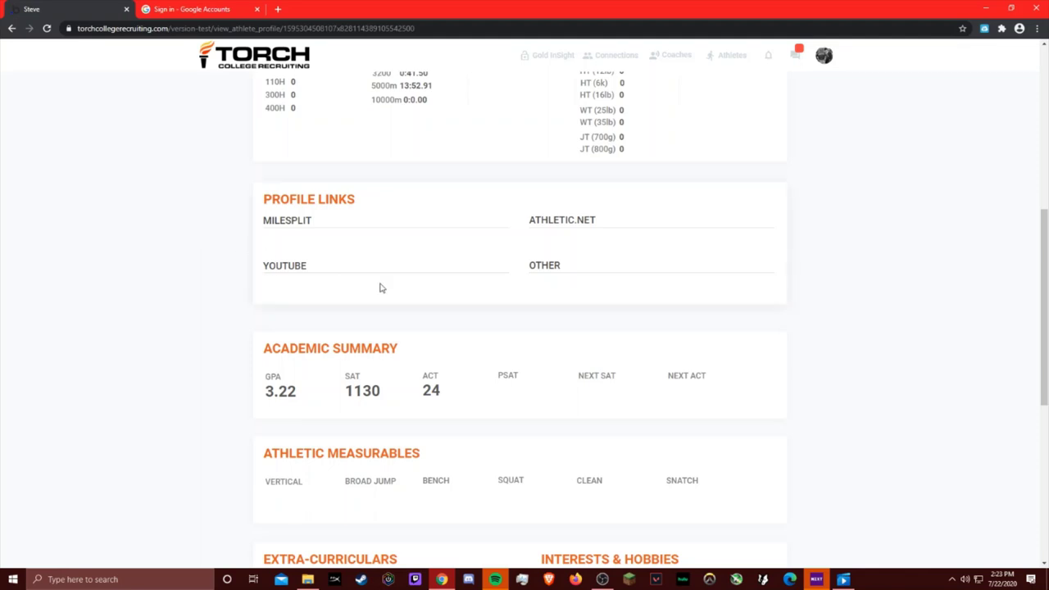
{"action": "scroll", "coordinate": [218, 293], "scroll_direction": "down", "scroll_amount": 2}
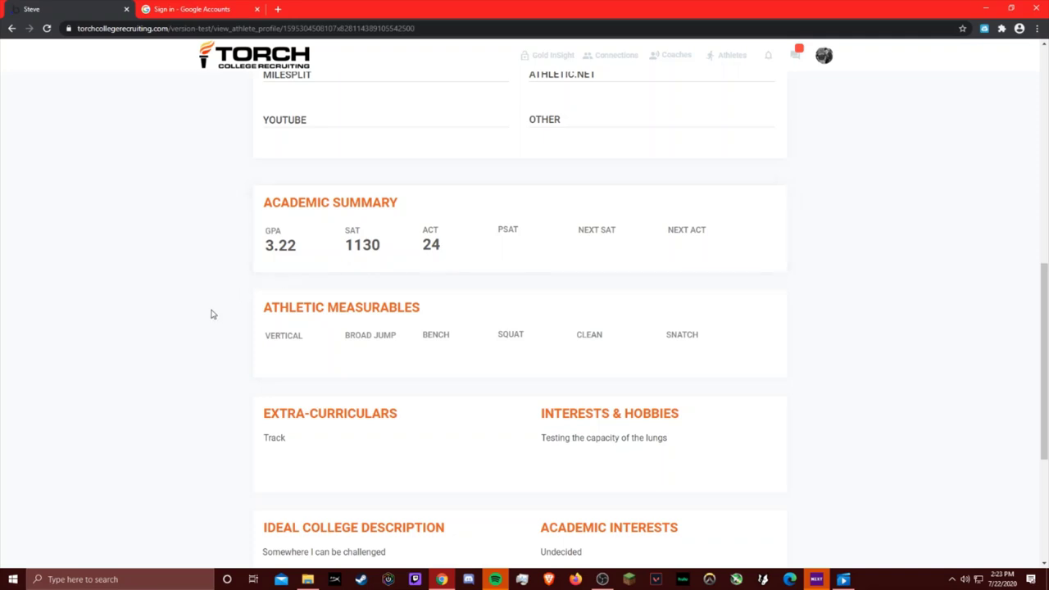
{"action": "scroll", "coordinate": [214, 311], "scroll_direction": "down", "scroll_amount": 2}
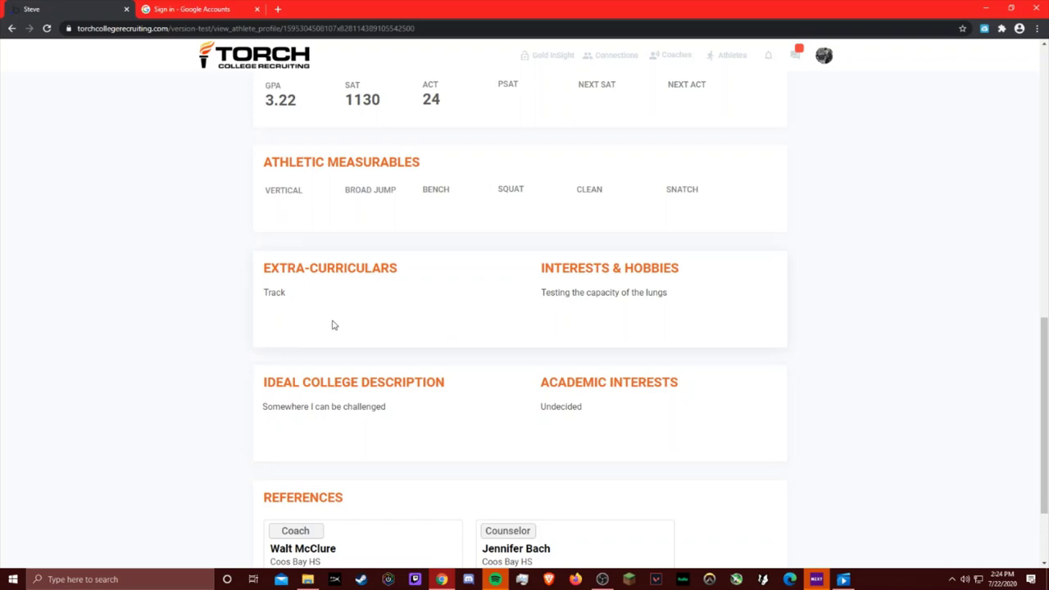
{"action": "scroll", "coordinate": [235, 301], "scroll_direction": "down", "scroll_amount": 3}
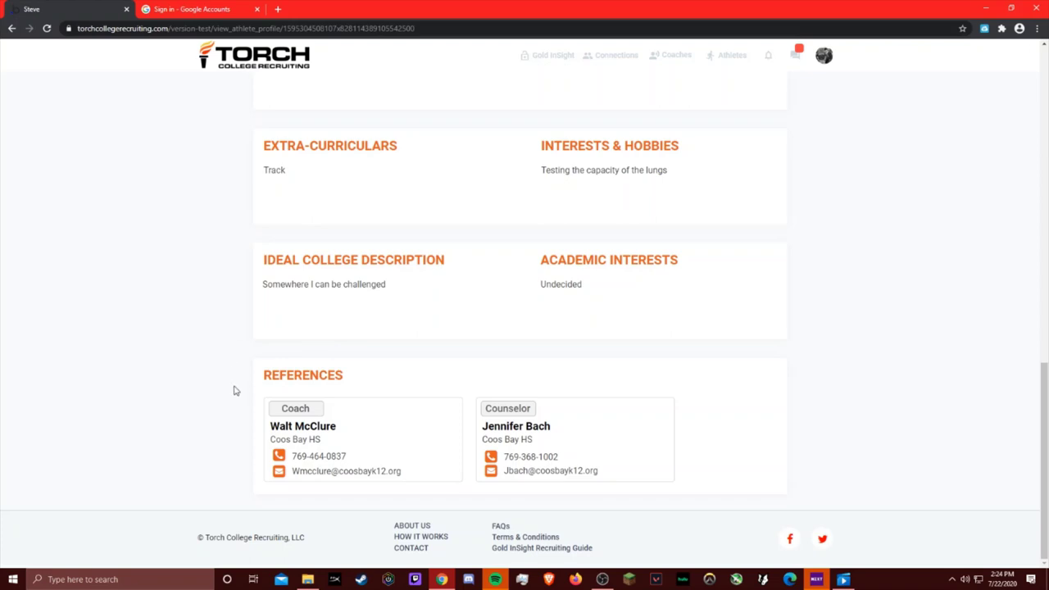
{"action": "scroll", "coordinate": [231, 391], "scroll_direction": "up", "scroll_amount": 2}
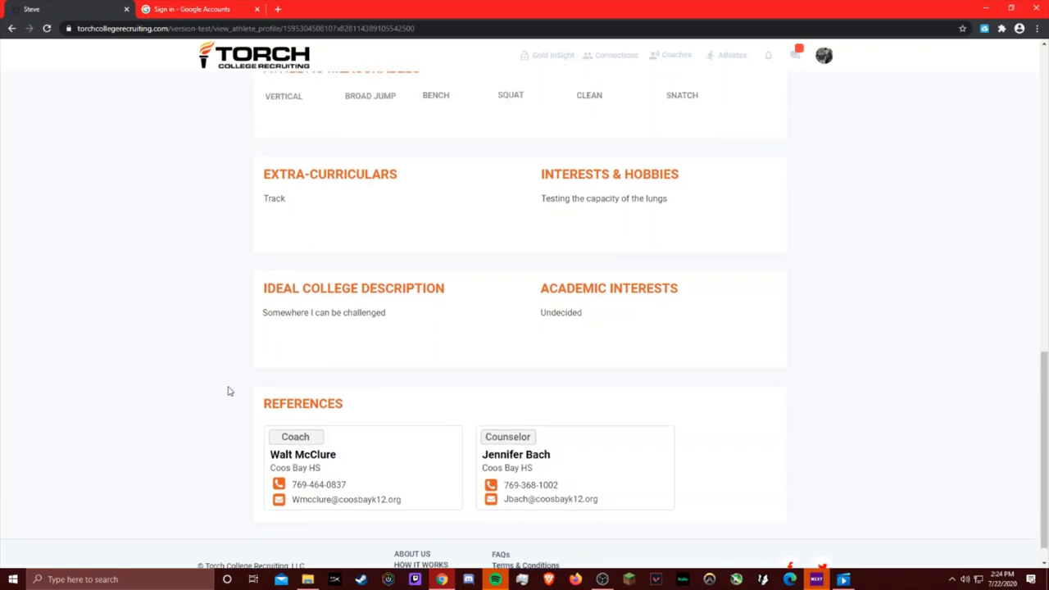
{"action": "scroll", "coordinate": [209, 375], "scroll_direction": "down", "scroll_amount": 2}
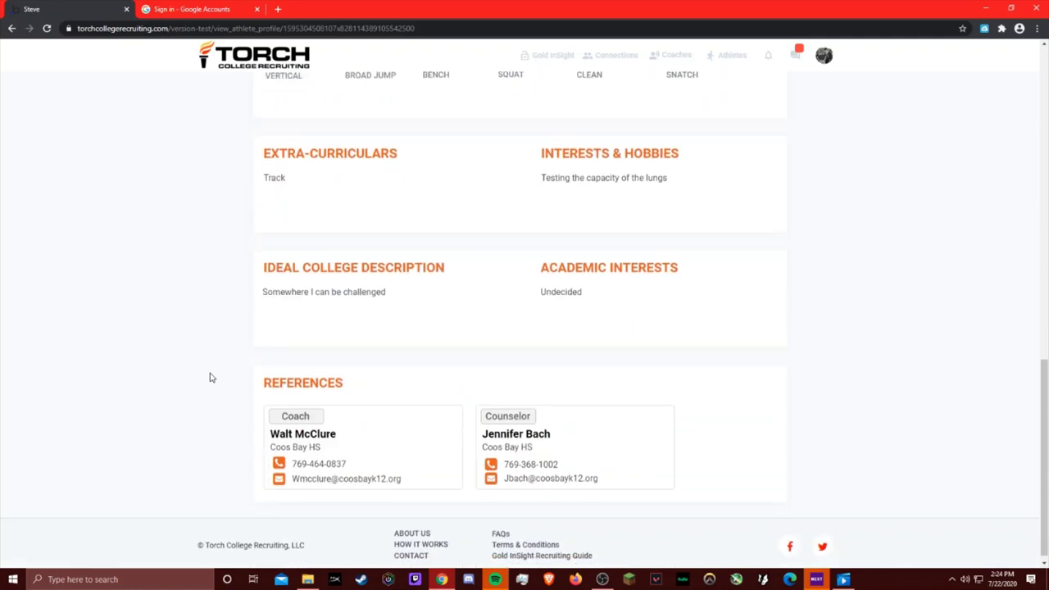